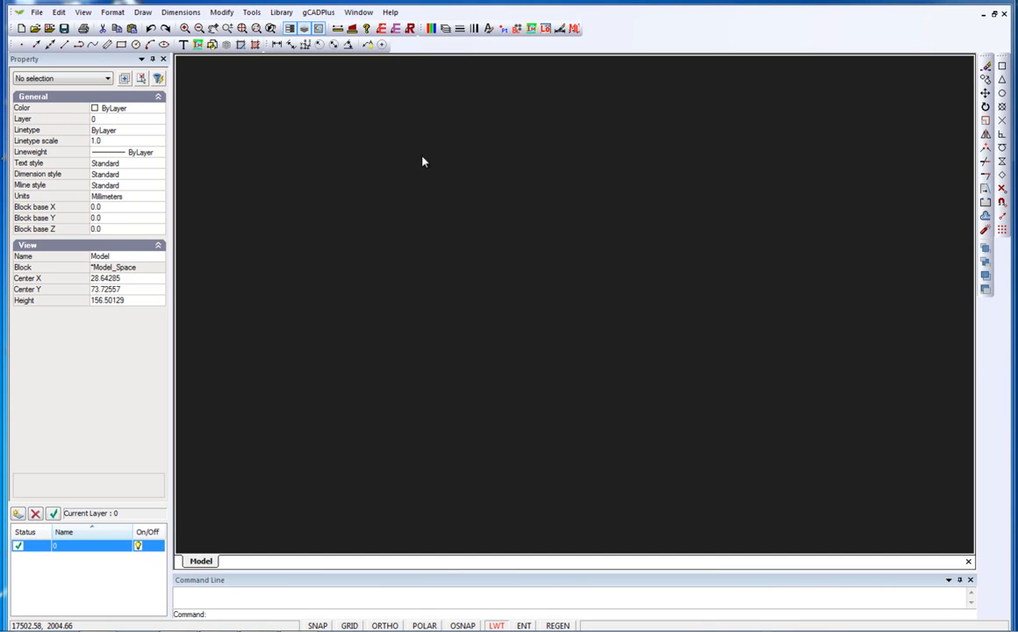
Examine the model and paper colour settings in the empty drawing's parameters.
{"action": "left_click", "coordinate": [251, 12]}
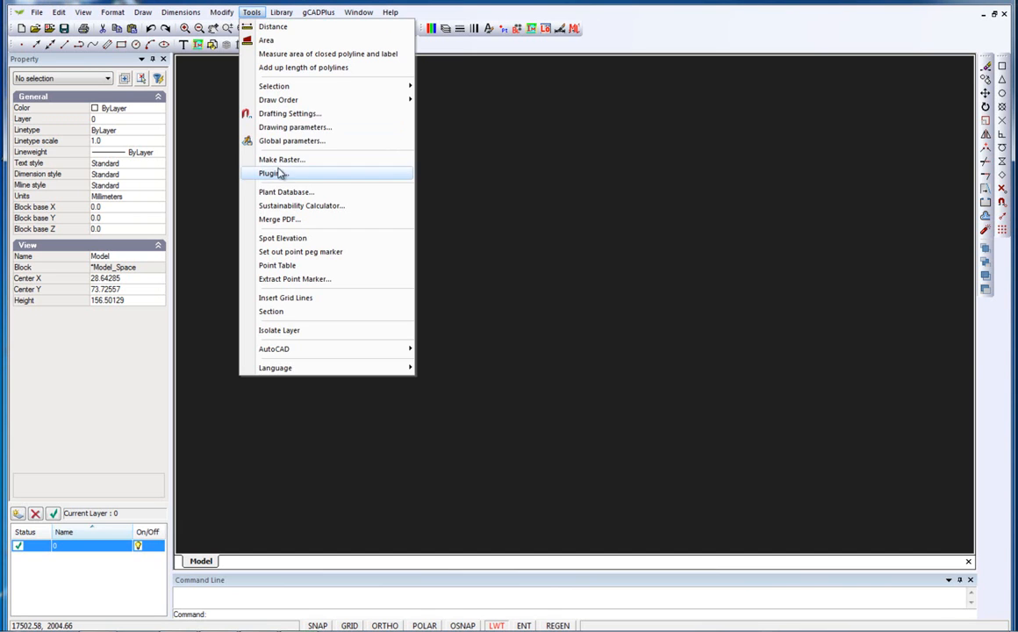
{"action": "left_click", "coordinate": [307, 127]}
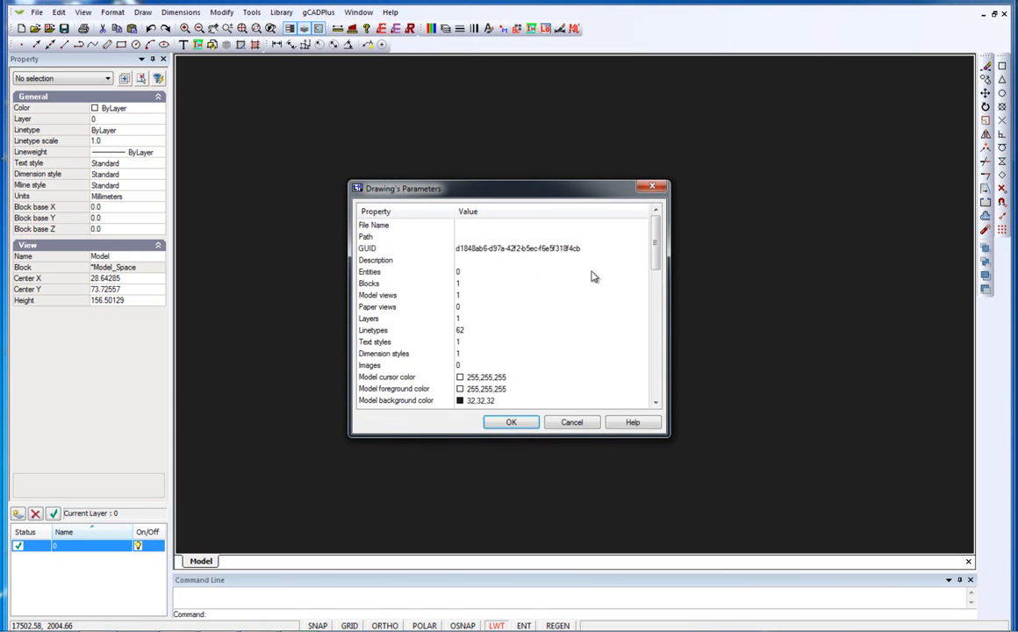
{"action": "left_click_drag", "start_coordinate": [658, 268], "coordinate": [655, 295]}
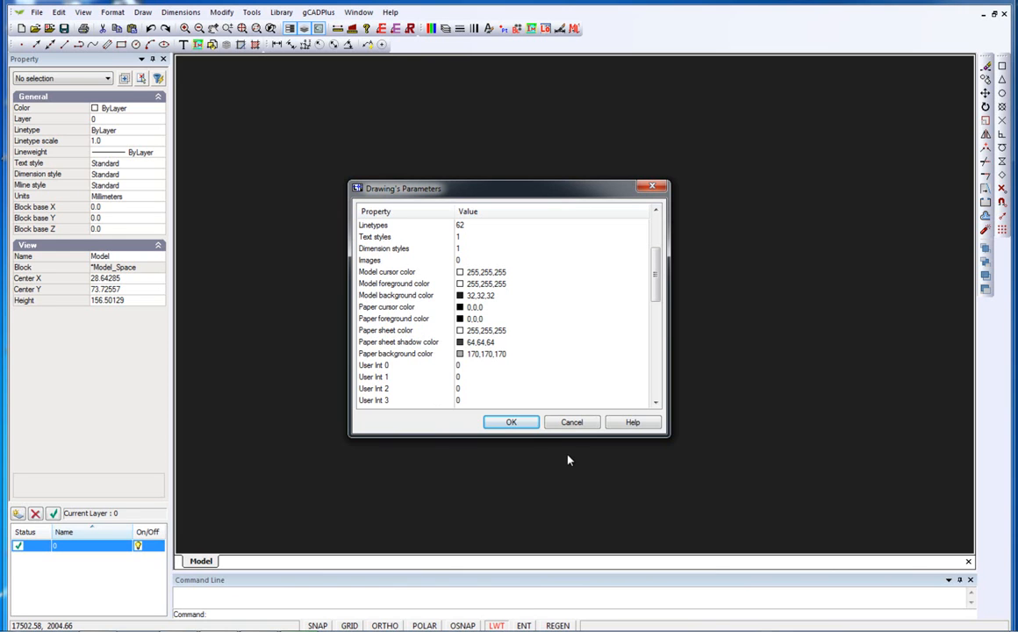
{"action": "left_click", "coordinate": [519, 424]}
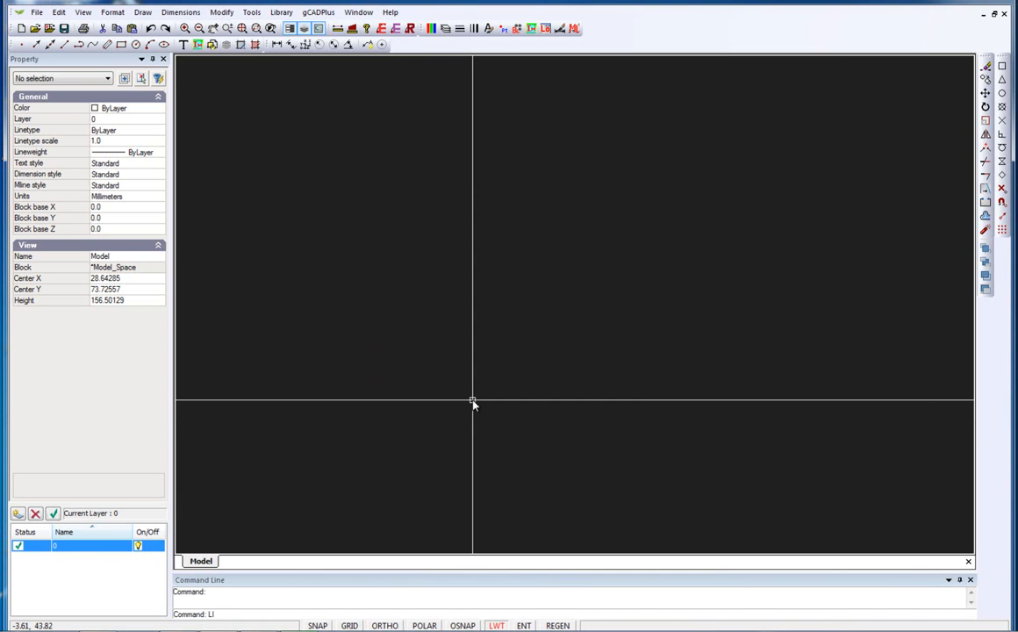
Start a line at 0,0 in the empty drawing's model space and cancel it.
{"action": "key", "text": "Return"}
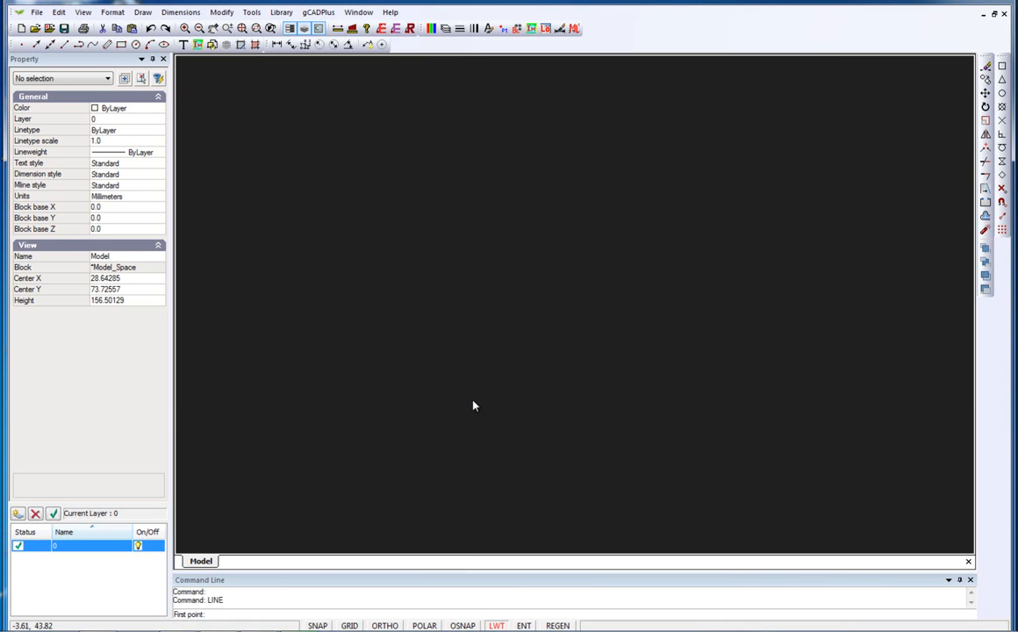
{"action": "type", "text": "0,0"}
{"action": "key", "text": "Return"}
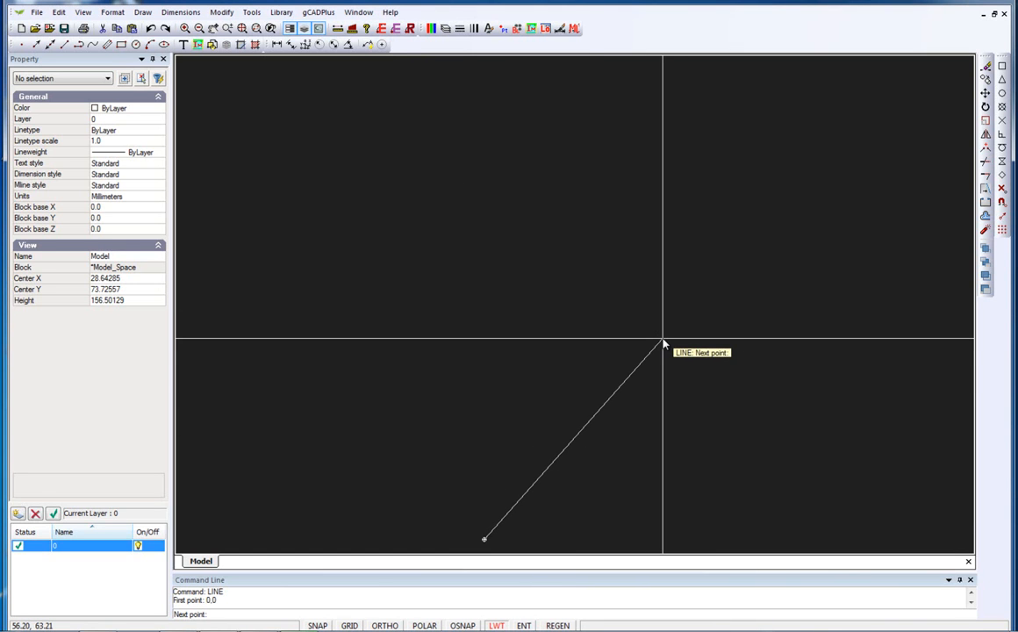
{"action": "key", "text": "Escape"}
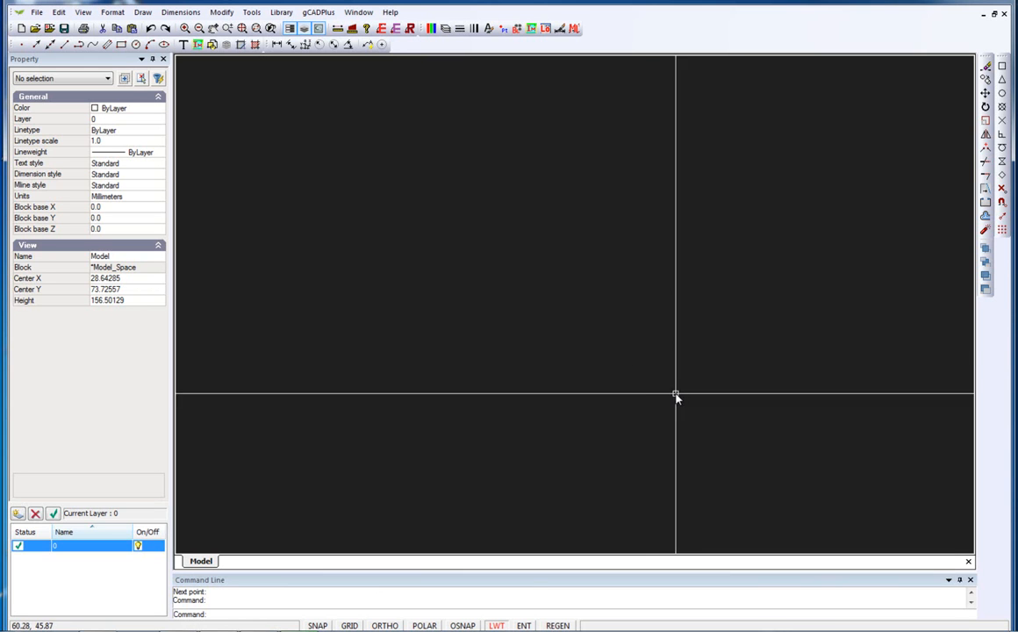
Add a new A4 layout to the empty drawing, view its paper sheet and return to model space.
{"action": "left_click", "coordinate": [112, 12]}
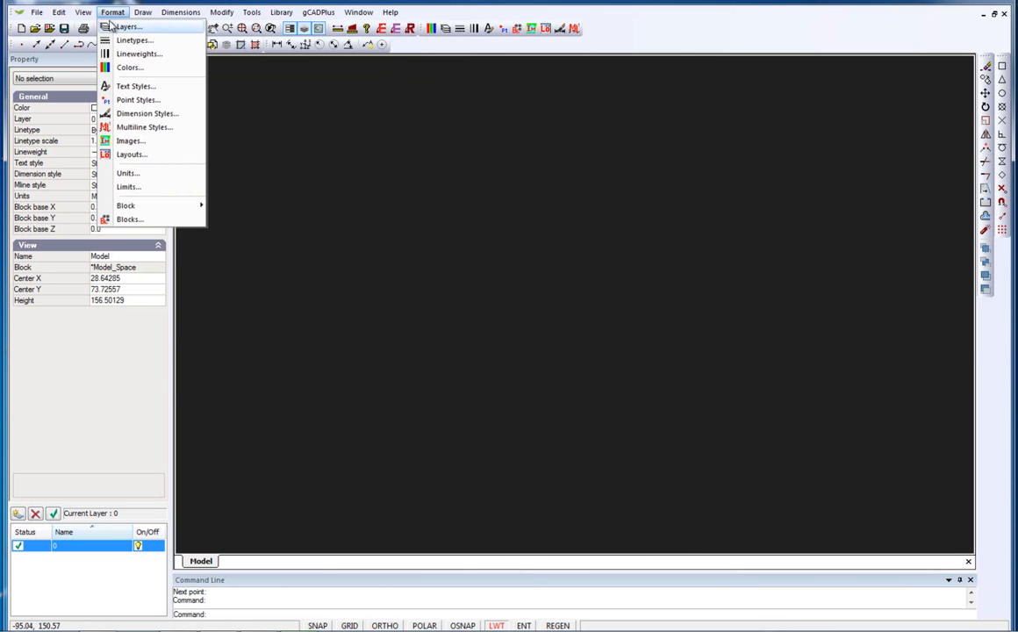
{"action": "left_click", "coordinate": [132, 154]}
{"action": "left_click", "coordinate": [331, 211]}
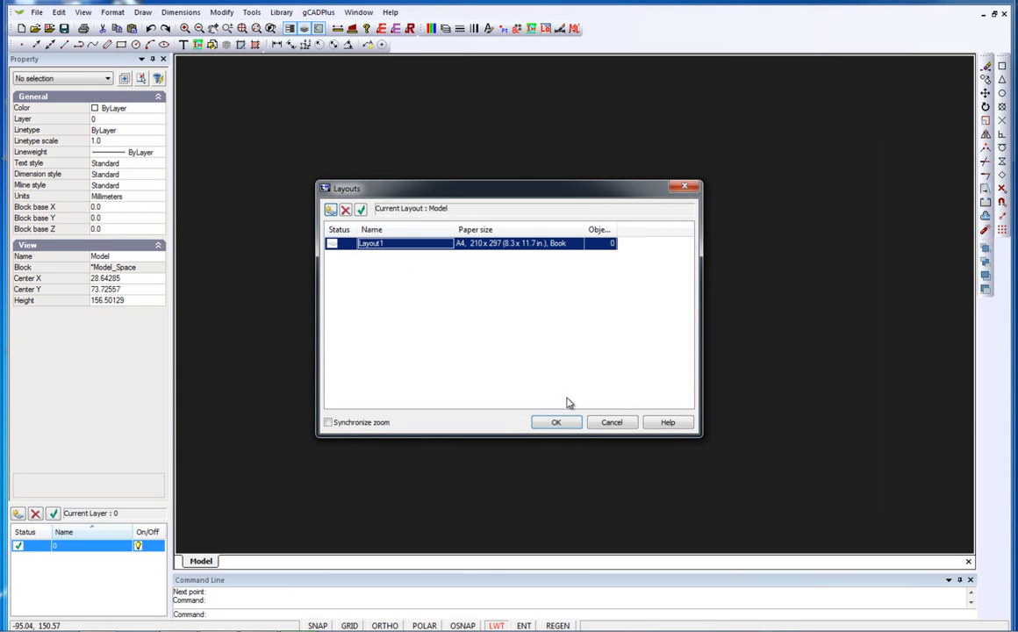
{"action": "left_click", "coordinate": [553, 424]}
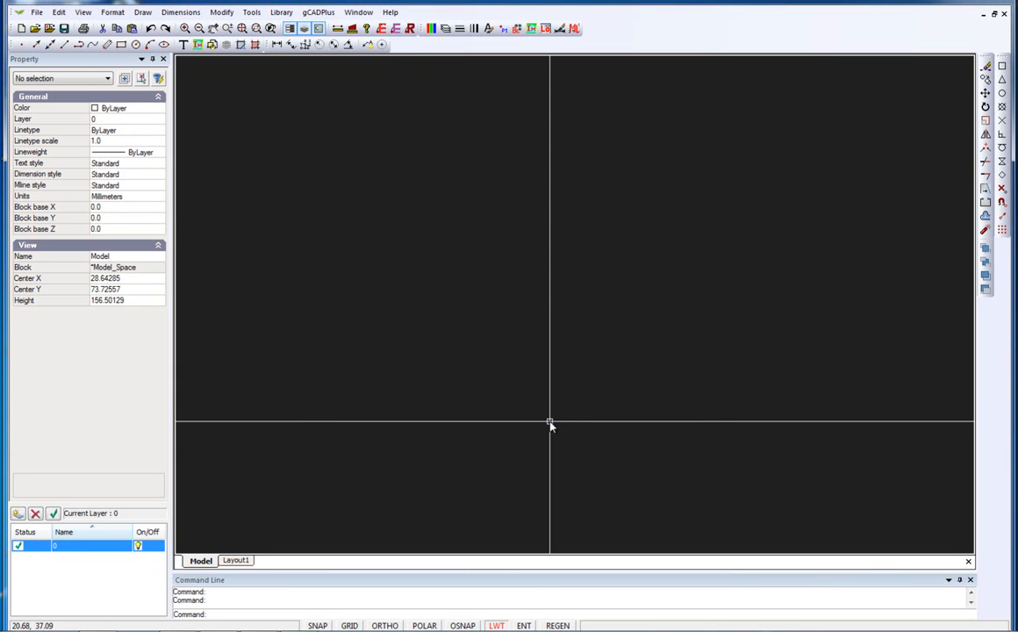
{"action": "left_click", "coordinate": [241, 560]}
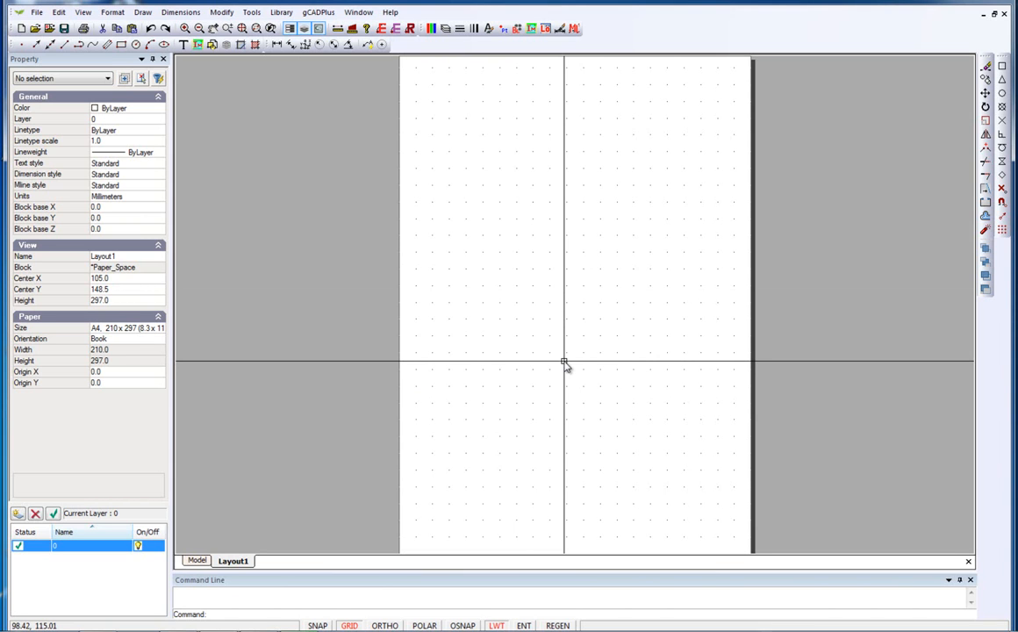
{"action": "left_click", "coordinate": [198, 561]}
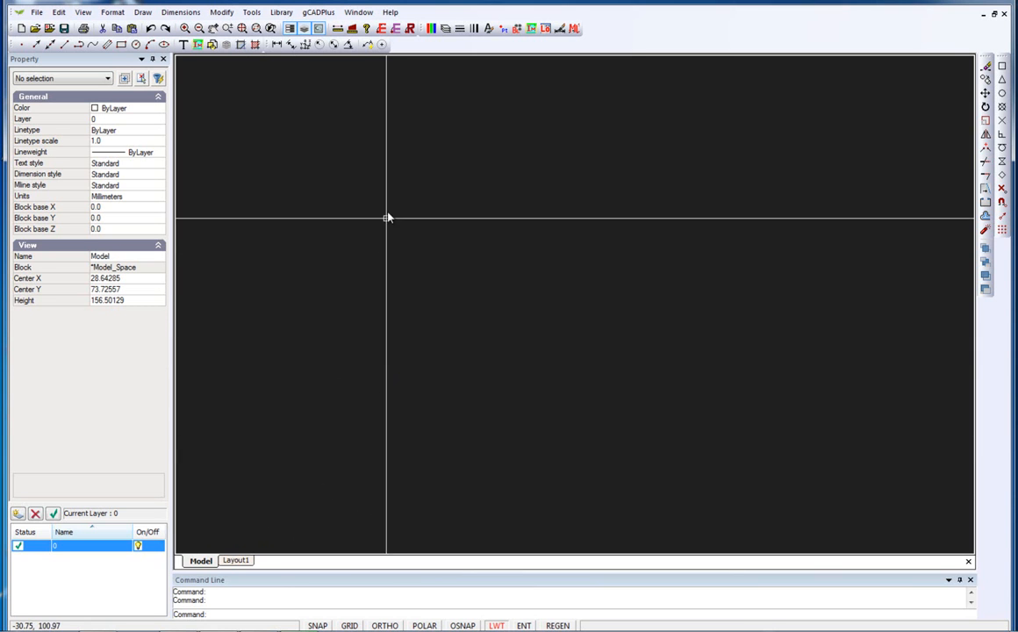
Switch to the other open drawing, which holds the garden plan.
{"action": "left_click", "coordinate": [370, 14]}
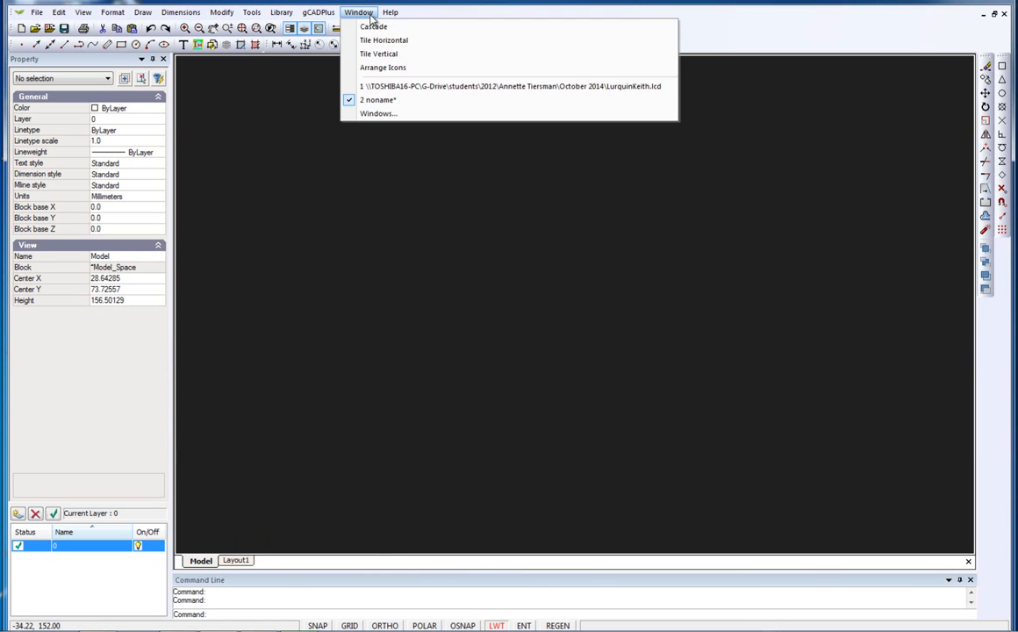
{"action": "left_click", "coordinate": [403, 87]}
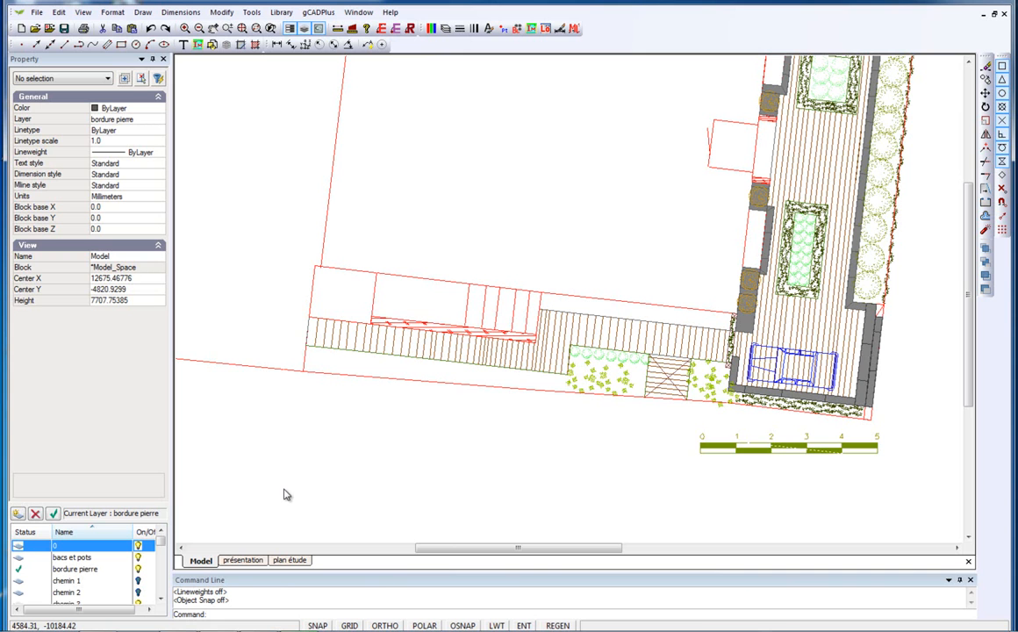
{"action": "scroll", "coordinate": [377, 448], "scroll_direction": "down", "scroll_amount": 4}
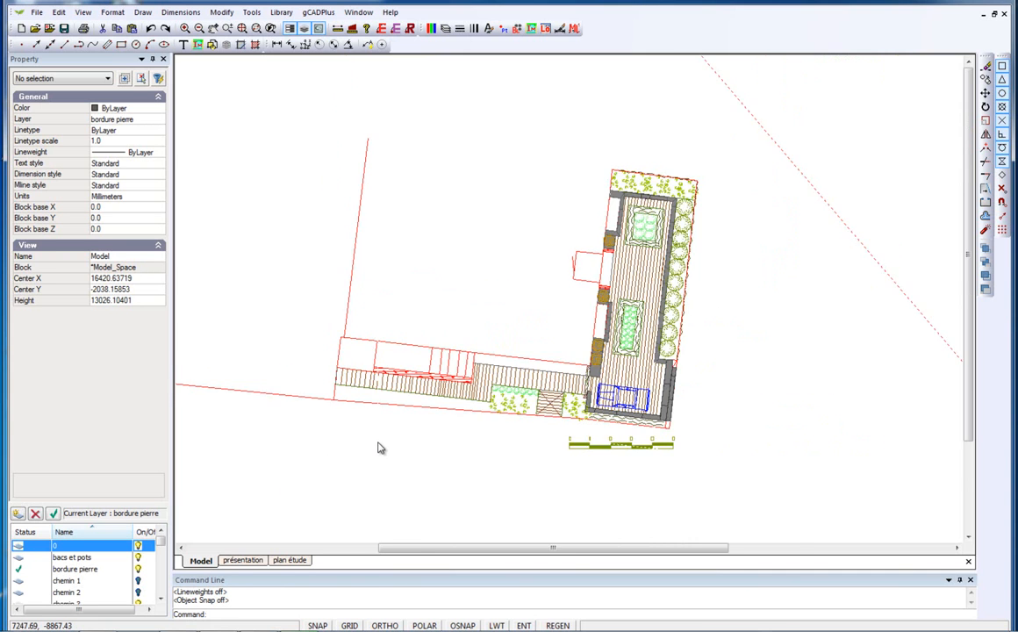
Start a line at 0,0 in the garden plan's model space and end it without a second point.
{"action": "type", "text": "l"}
{"action": "key", "text": "Return"}
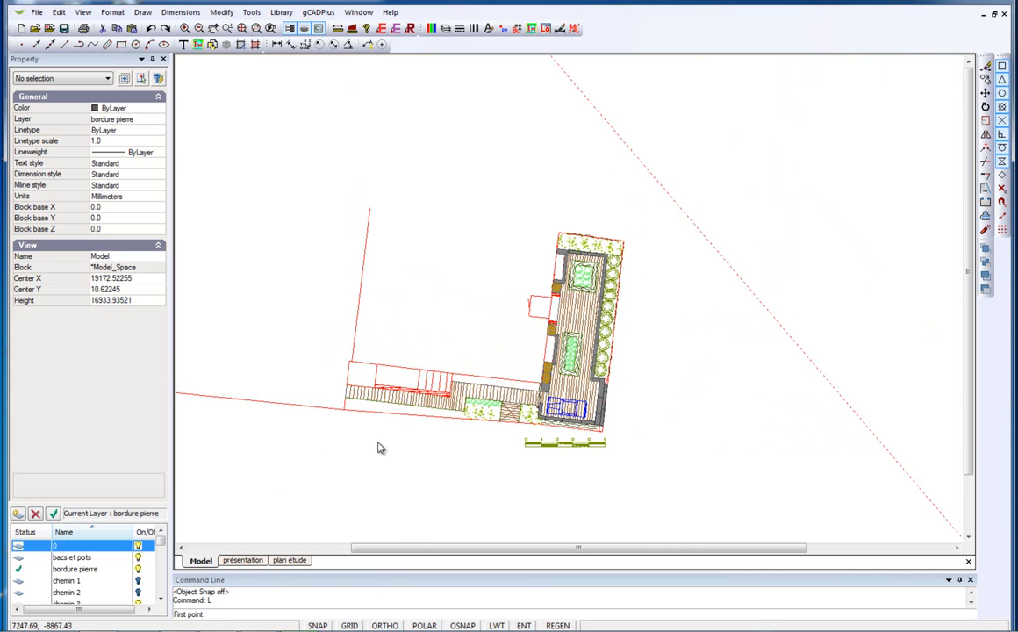
{"action": "type", "text": "0,0"}
{"action": "key", "text": "Return"}
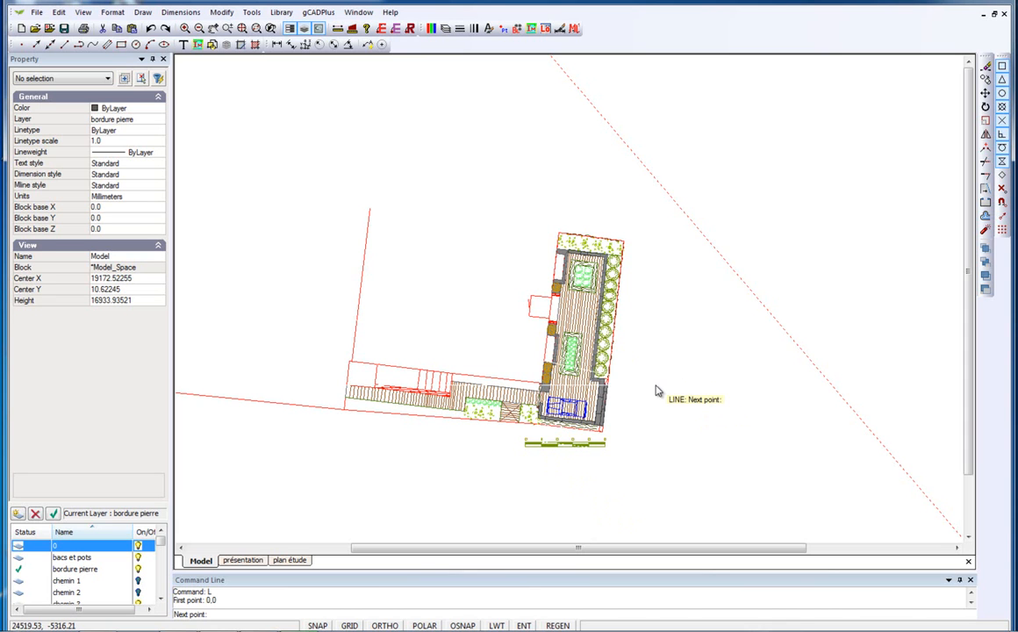
{"action": "key", "text": "Return"}
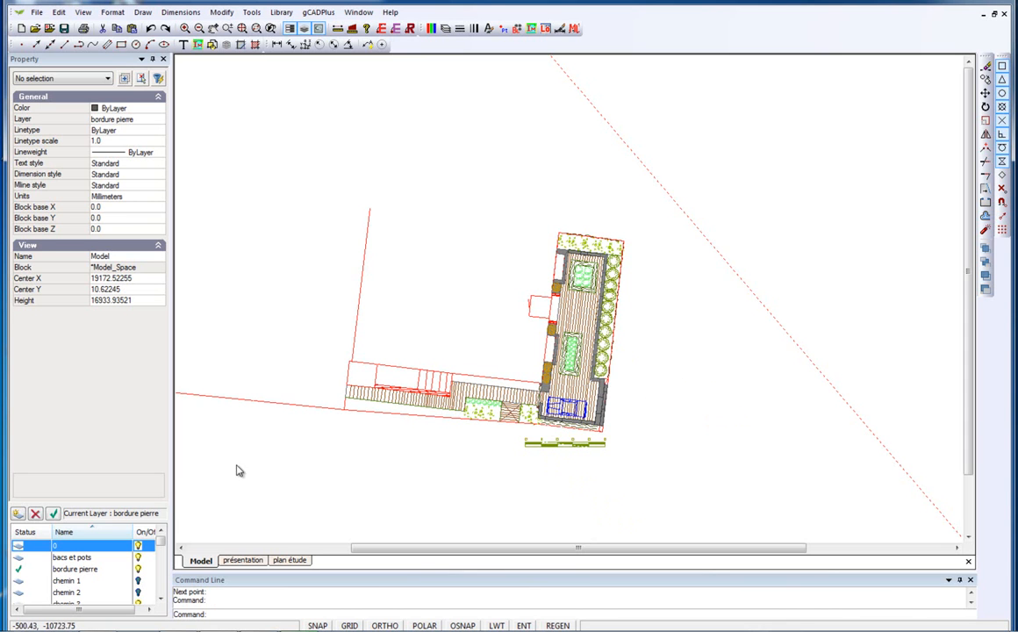
View the full extents of the "plan étude" layout and return to model space.
{"action": "left_click", "coordinate": [293, 560]}
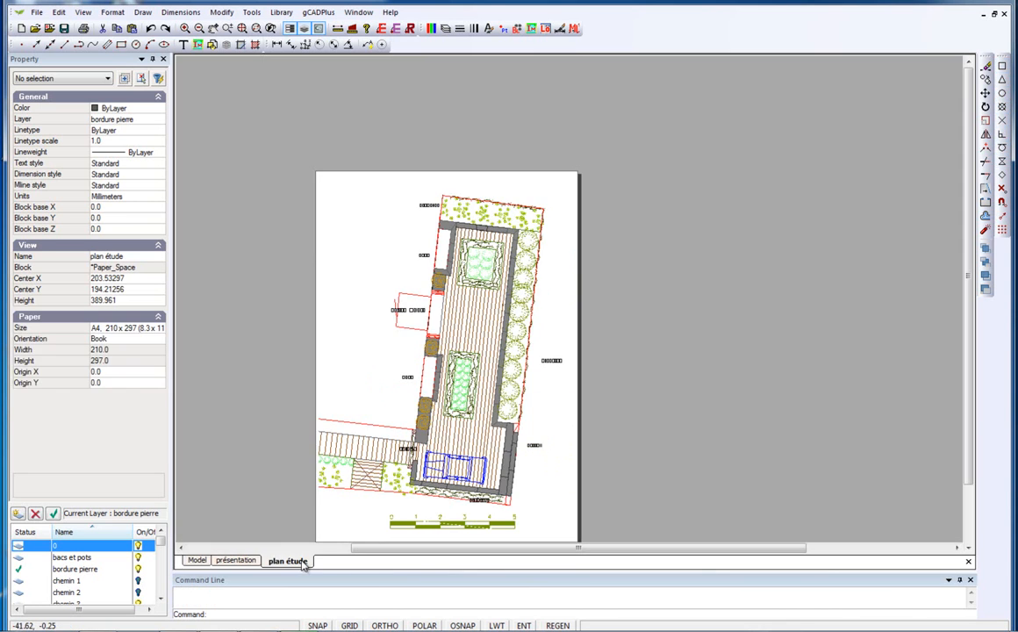
{"action": "right_click", "coordinate": [677, 328]}
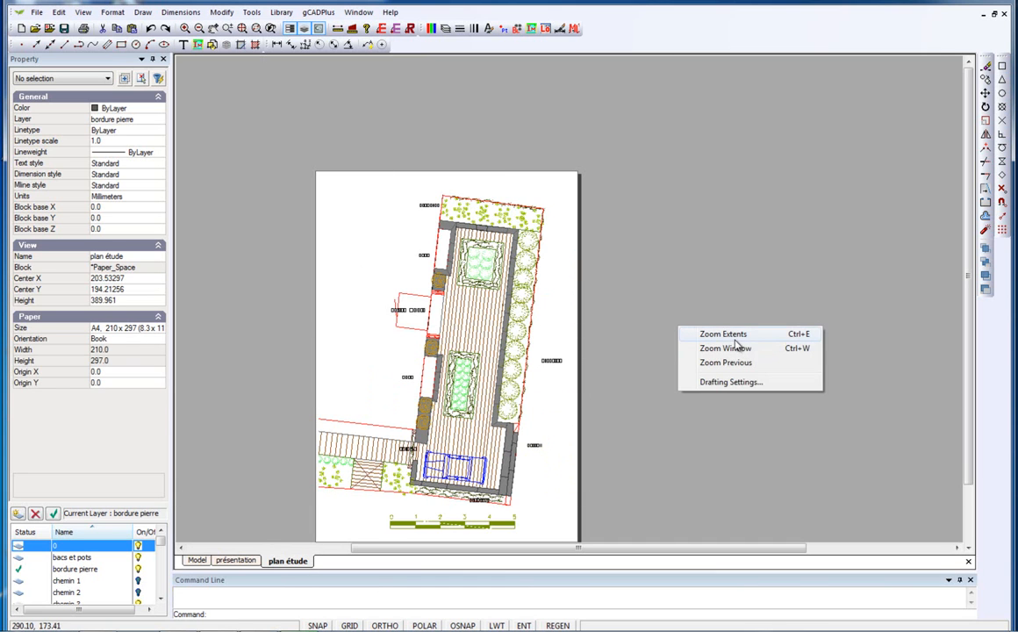
{"action": "left_click", "coordinate": [734, 335]}
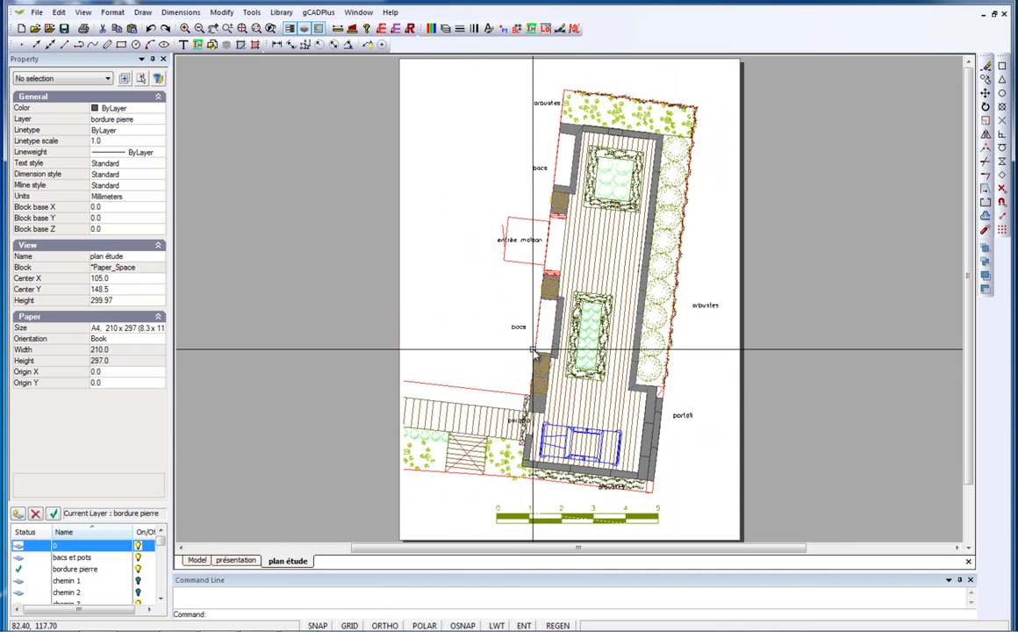
{"action": "left_click", "coordinate": [198, 560]}
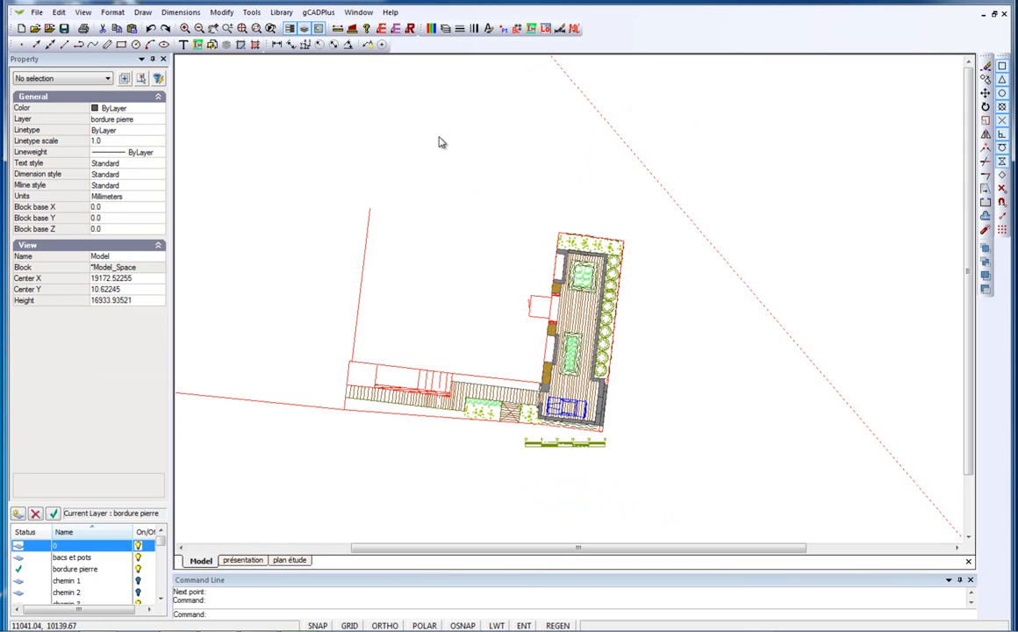
Set the model cursor color to black (0,0,0) in the garden plan's drawing parameters.
{"action": "left_click", "coordinate": [252, 12]}
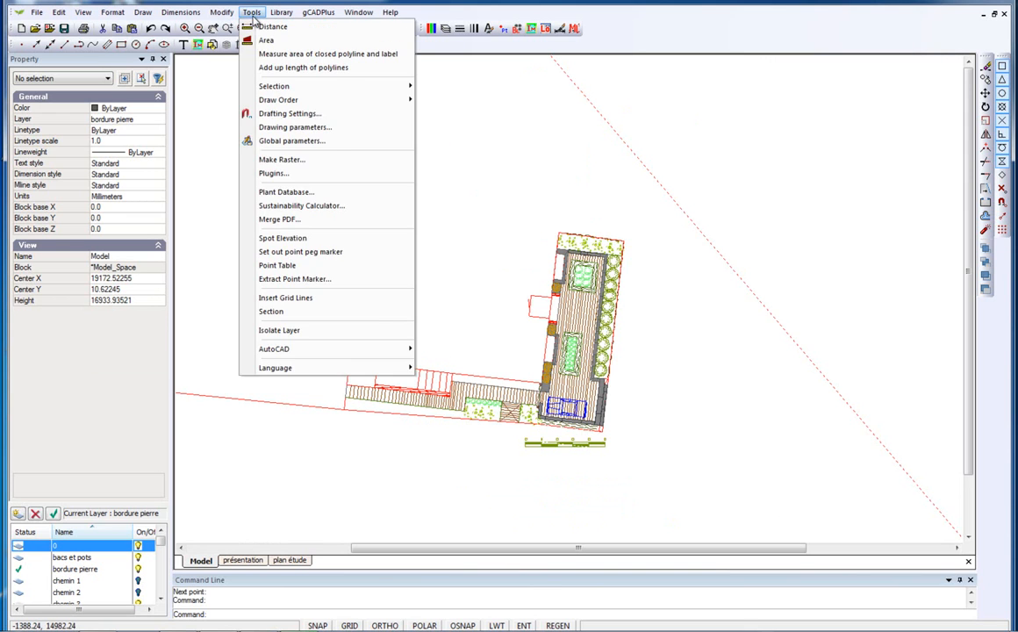
{"action": "left_click", "coordinate": [294, 127]}
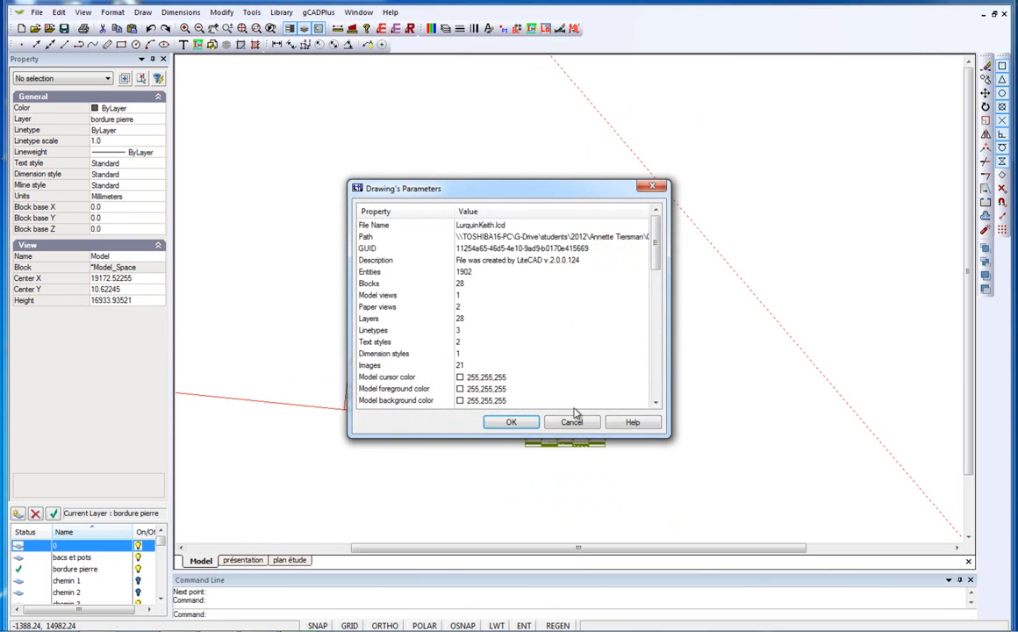
{"action": "left_click", "coordinate": [656, 403]}
{"action": "double_click", "coordinate": [657, 403]}
{"action": "left_click", "coordinate": [509, 345]}
{"action": "left_click", "coordinate": [508, 345]}
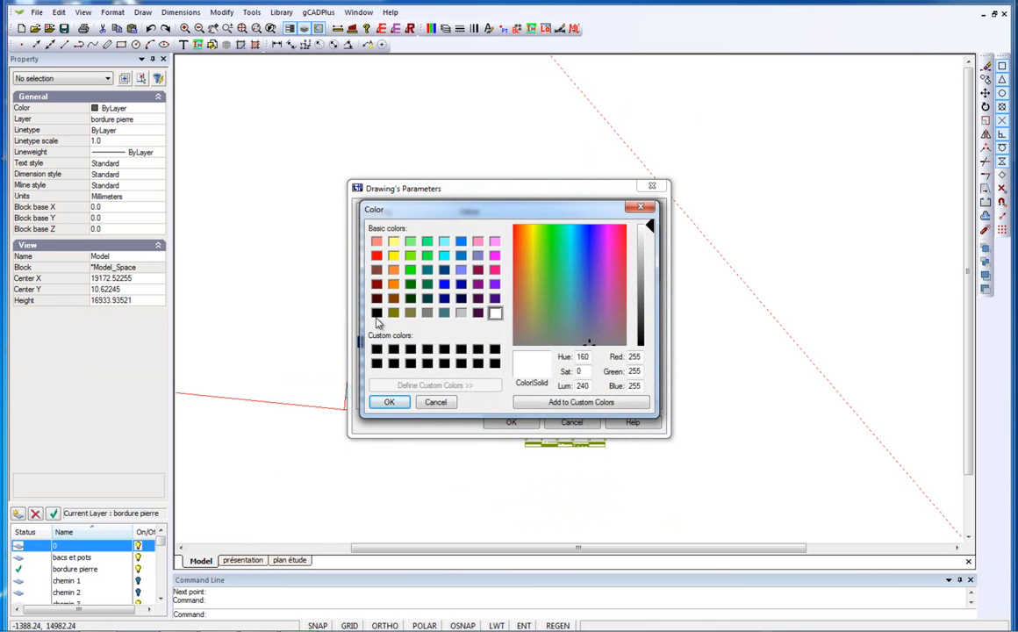
{"action": "left_click", "coordinate": [377, 313]}
{"action": "left_click", "coordinate": [392, 403]}
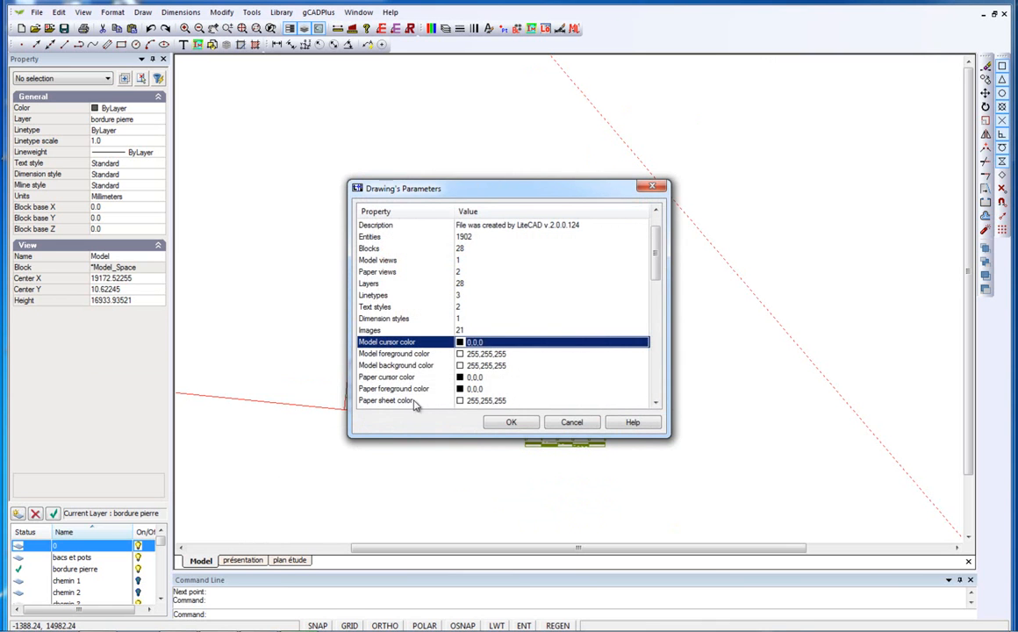
Set the model foreground and model background colors to black (0,0,0) and apply the drawing parameters.
{"action": "left_click", "coordinate": [481, 359]}
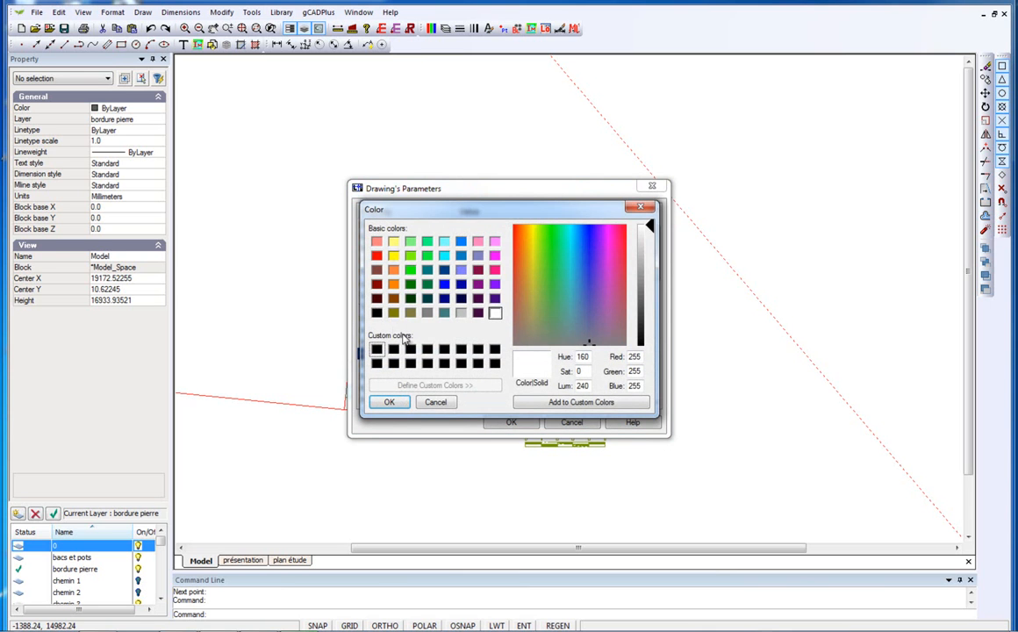
{"action": "left_click", "coordinate": [376, 313]}
{"action": "left_click", "coordinate": [389, 402]}
{"action": "left_click", "coordinate": [463, 376]}
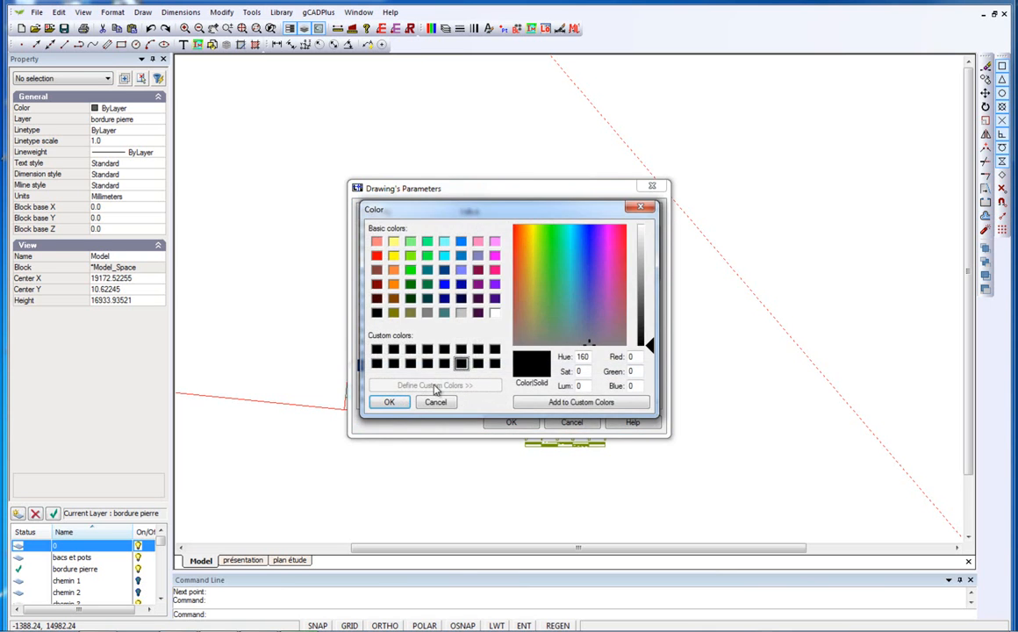
{"action": "left_click", "coordinate": [377, 313]}
{"action": "left_click", "coordinate": [388, 402]}
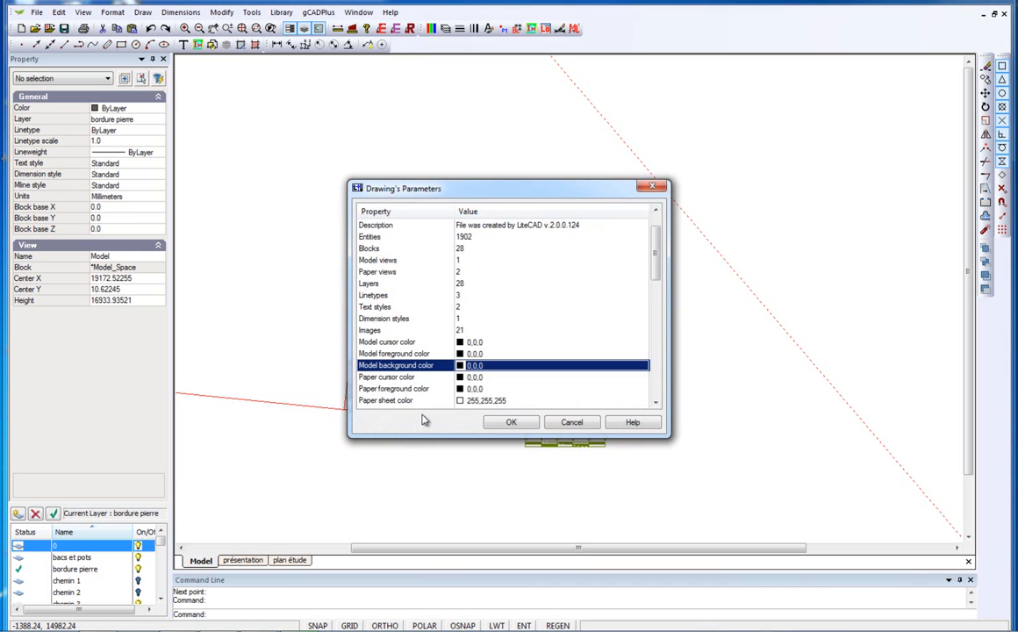
{"action": "left_click", "coordinate": [512, 423]}
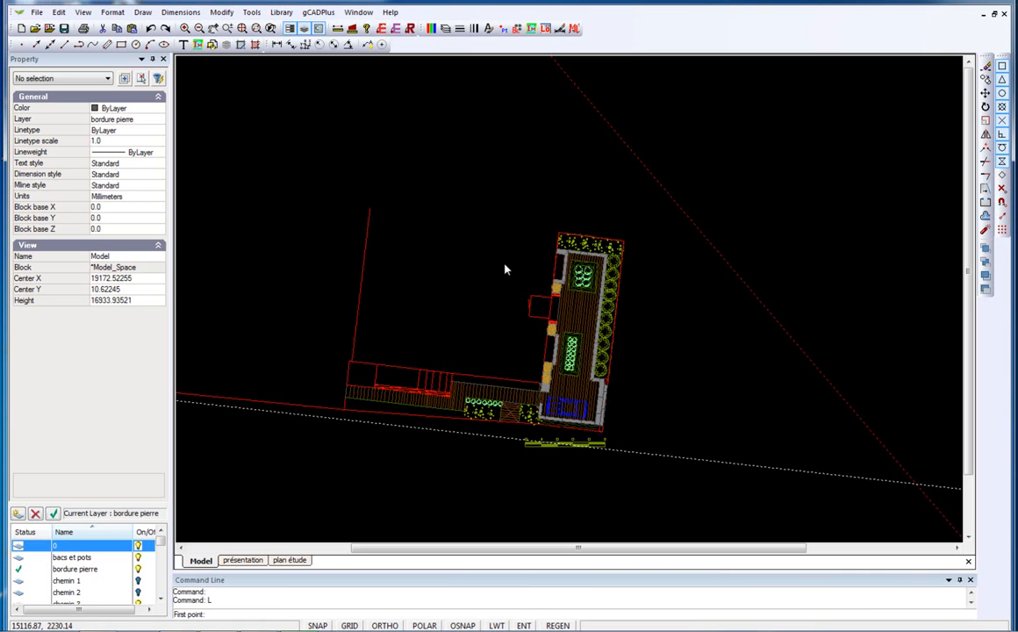
Test the line cursor on the black background by starting a line at 0,0 and ending it without a second point.
{"action": "key", "text": "Return"}
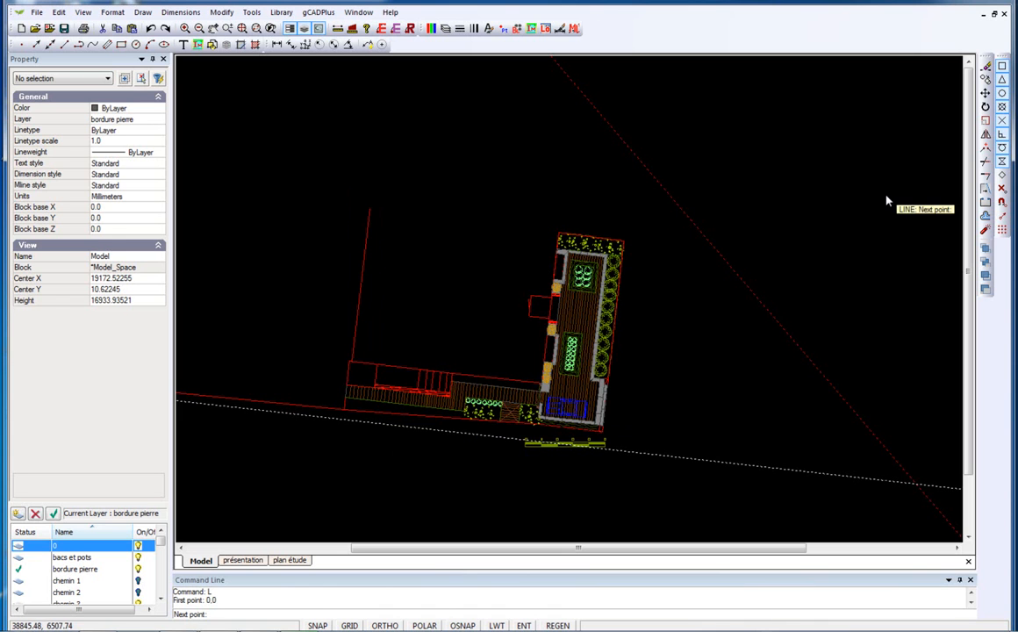
{"action": "scroll", "coordinate": [558, 427], "scroll_direction": "down", "scroll_amount": 4}
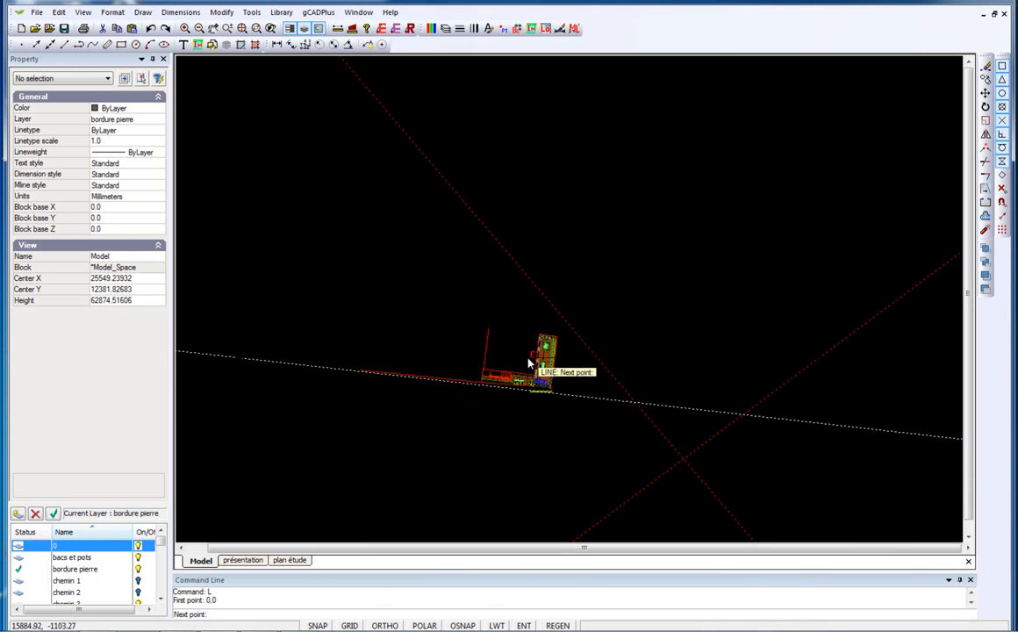
{"action": "scroll", "coordinate": [534, 382], "scroll_direction": "up", "scroll_amount": 5}
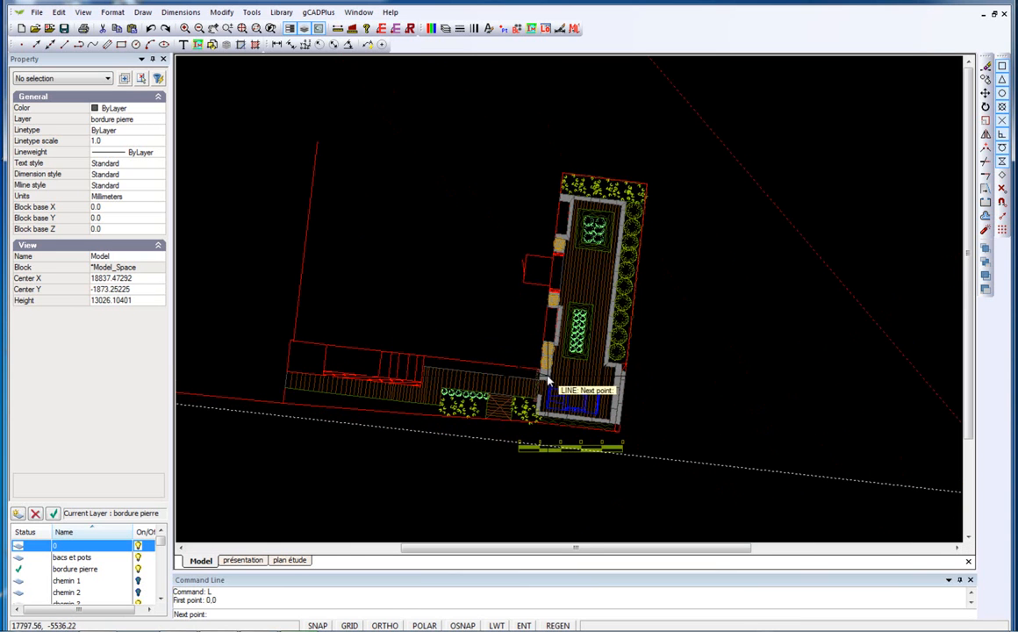
{"action": "scroll", "coordinate": [545, 379], "scroll_direction": "up", "scroll_amount": 5}
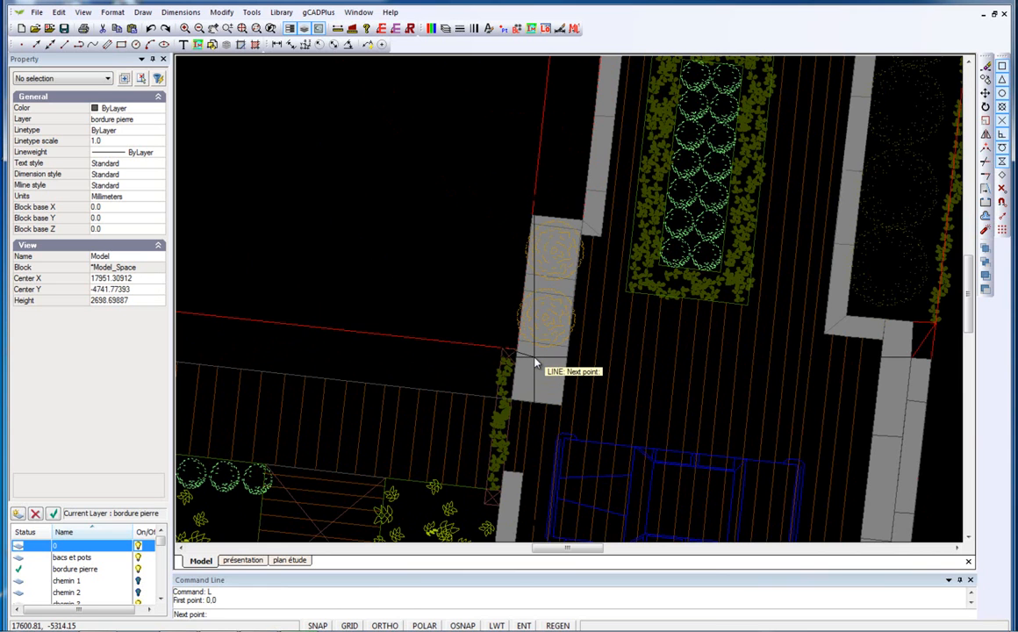
{"action": "key", "text": "Return"}
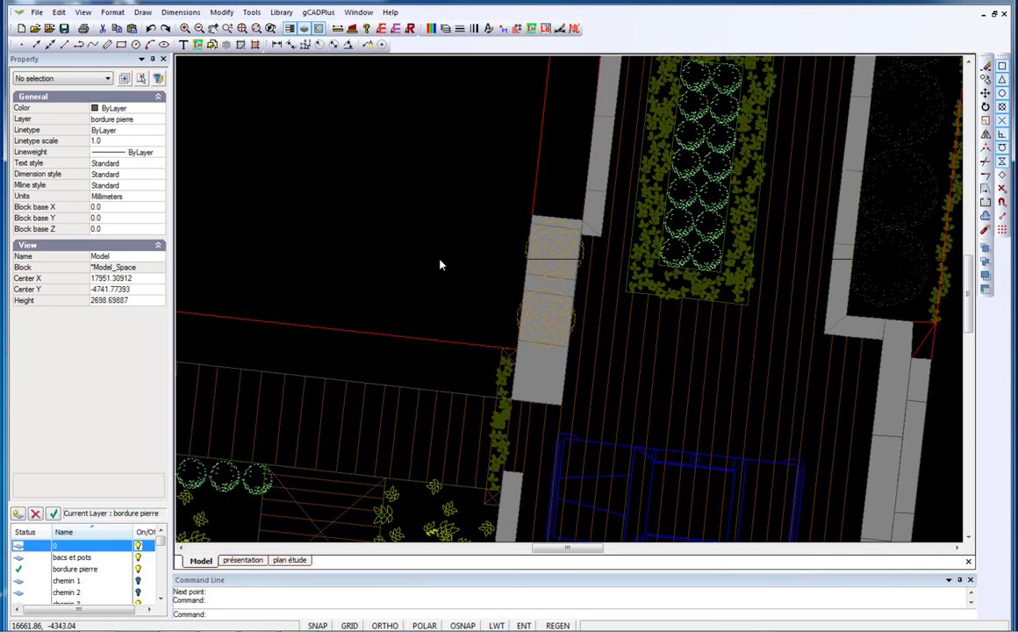
Set the model cursor color to white in the garden plan's drawing parameters and apply the change.
{"action": "right_click", "coordinate": [404, 241]}
{"action": "key", "text": "Escape"}
{"action": "left_click", "coordinate": [251, 13]}
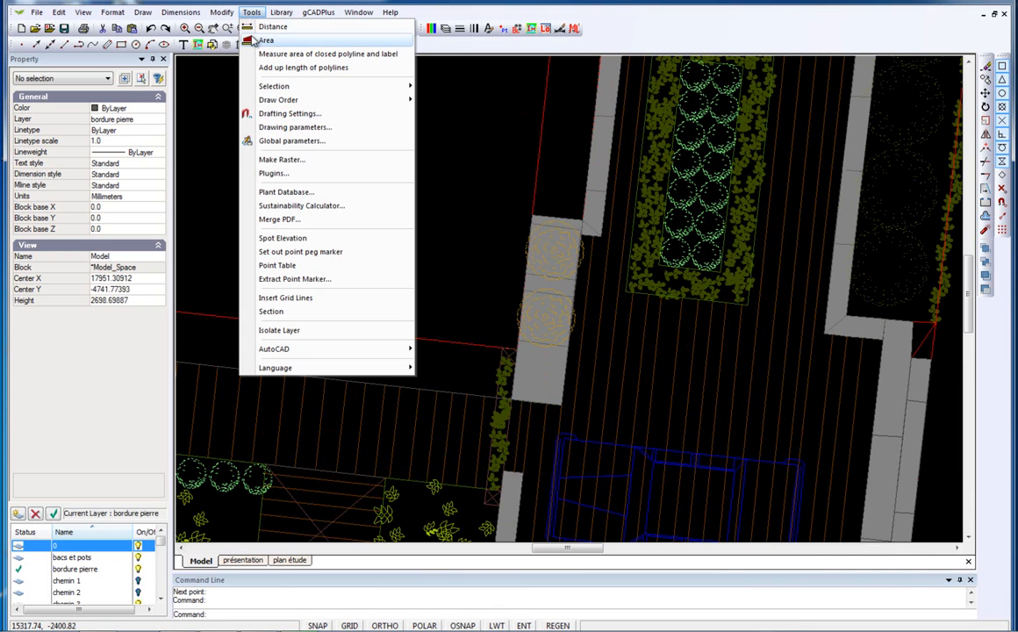
{"action": "left_click", "coordinate": [291, 127]}
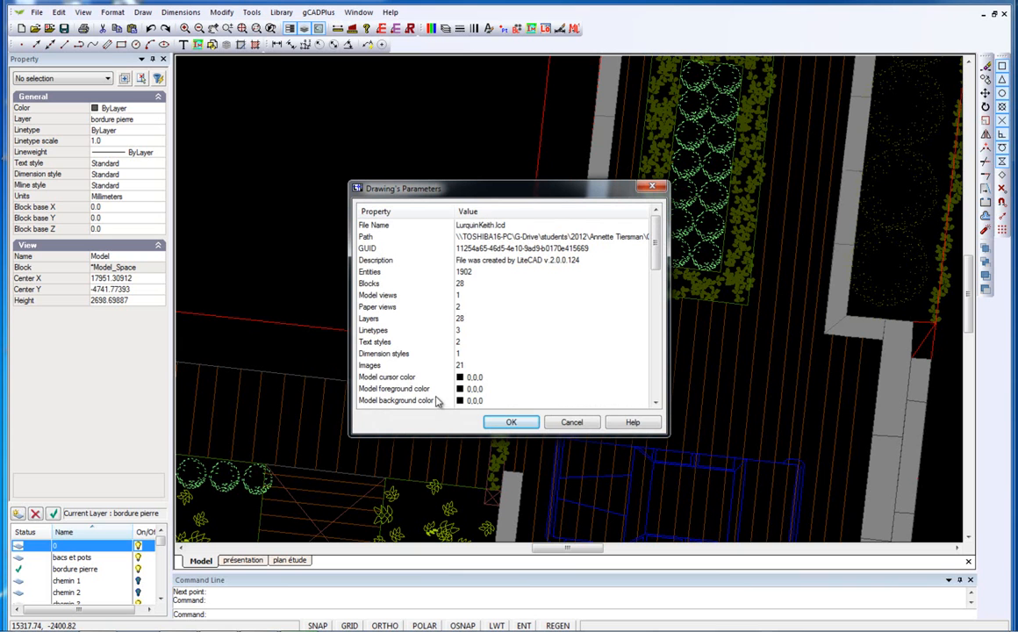
{"action": "left_click", "coordinate": [424, 380]}
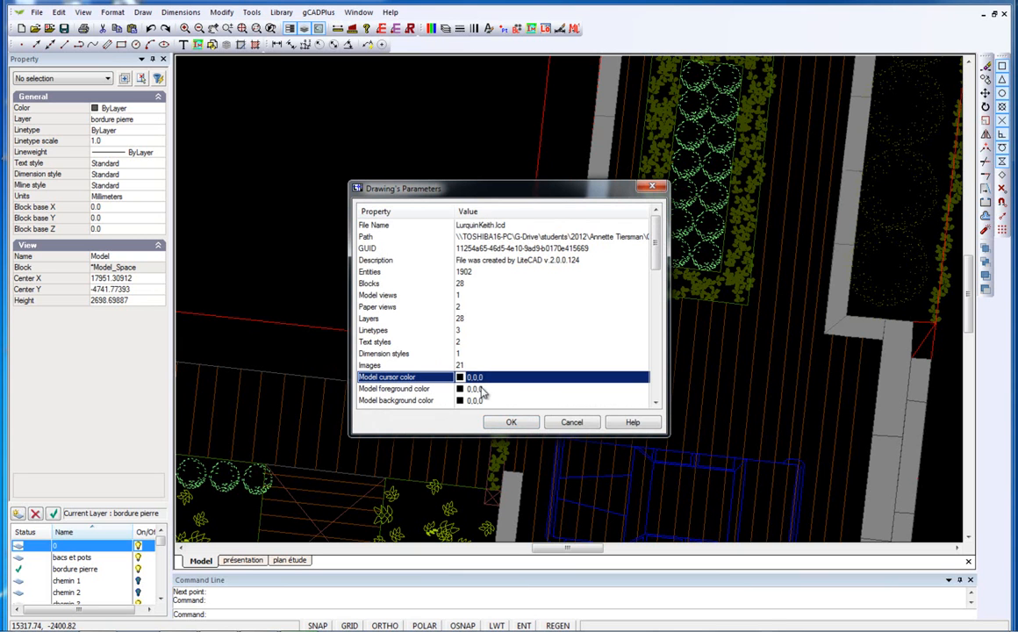
{"action": "left_click", "coordinate": [487, 380]}
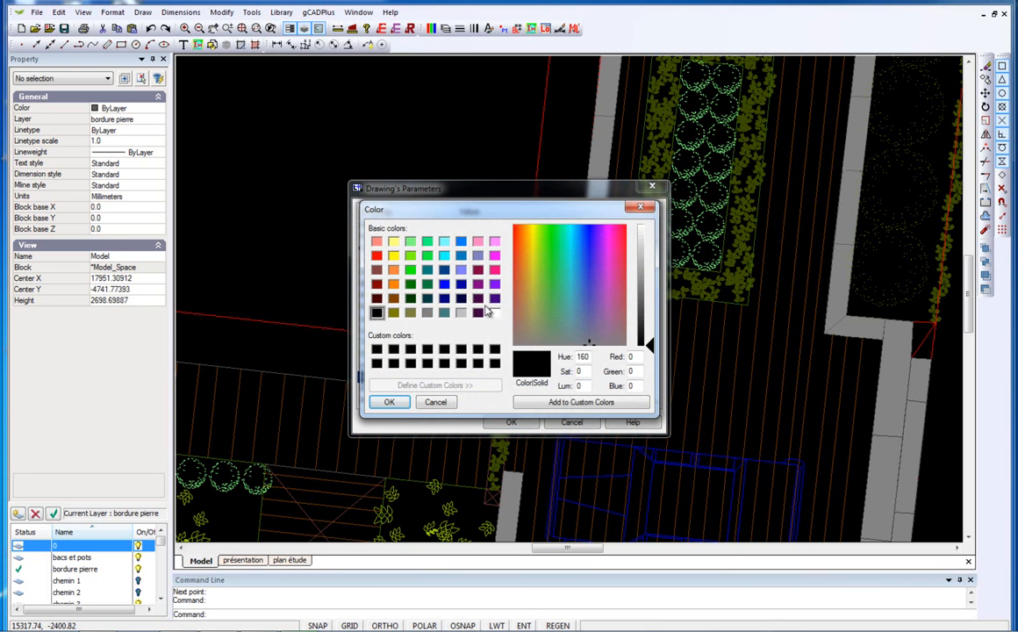
{"action": "left_click", "coordinate": [495, 312]}
{"action": "left_click", "coordinate": [389, 403]}
{"action": "left_click", "coordinate": [512, 422]}
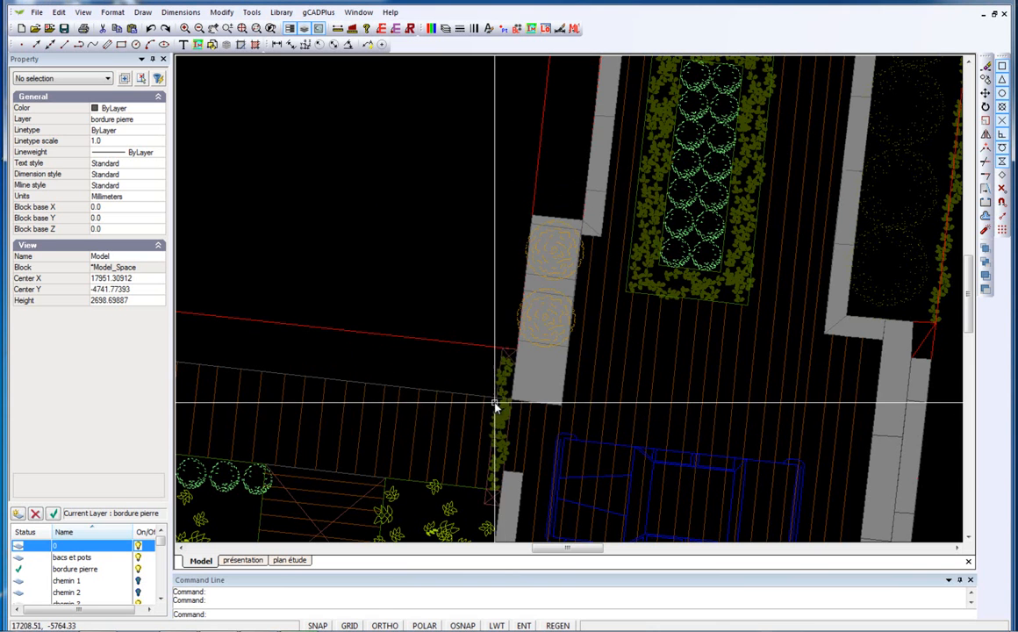
Test the white crosshair by starting a line at 0,0 in the garden plan and ending it without a second point.
{"action": "scroll", "coordinate": [462, 307], "scroll_direction": "down", "scroll_amount": 8}
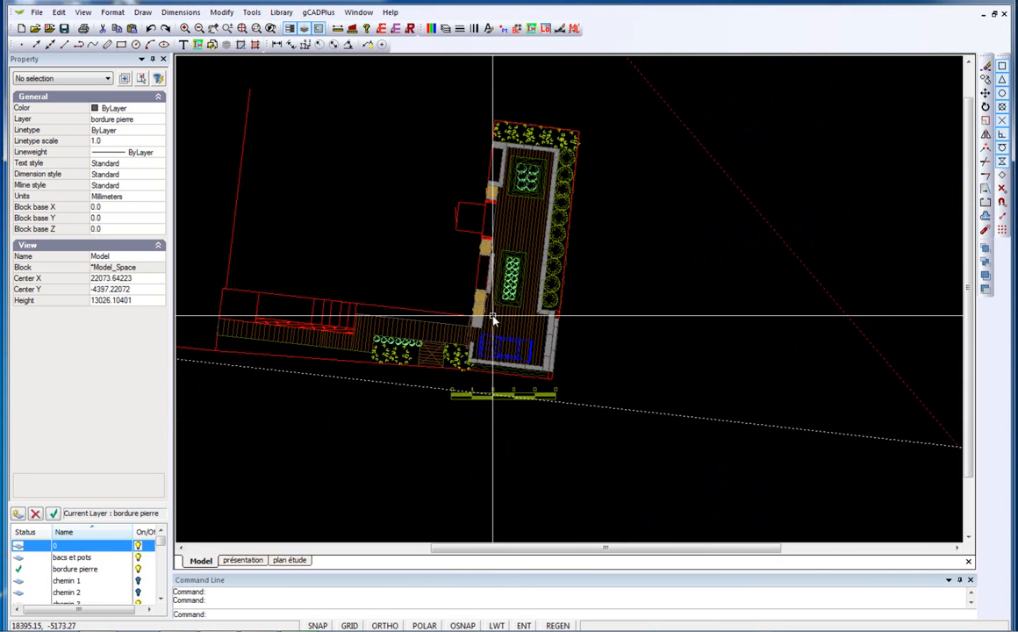
{"action": "key", "text": "Return"}
{"action": "type", "text": "0,0"}
{"action": "key", "text": "Return"}
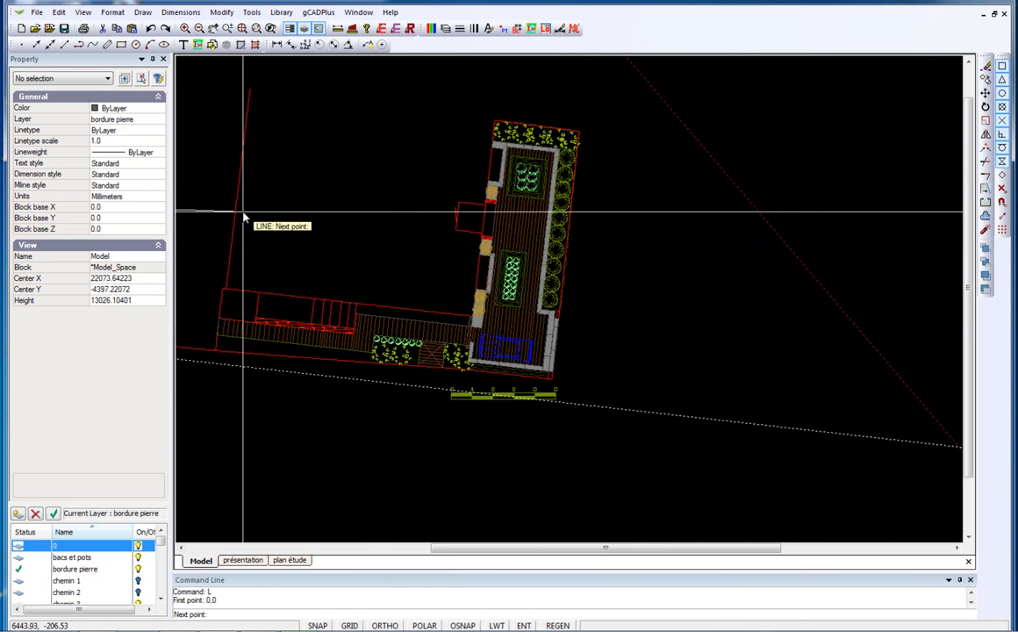
{"action": "scroll", "coordinate": [245, 217], "scroll_direction": "down", "scroll_amount": 2}
{"action": "middle_click_drag", "start_coordinate": [314, 228], "coordinate": [603, 268]}
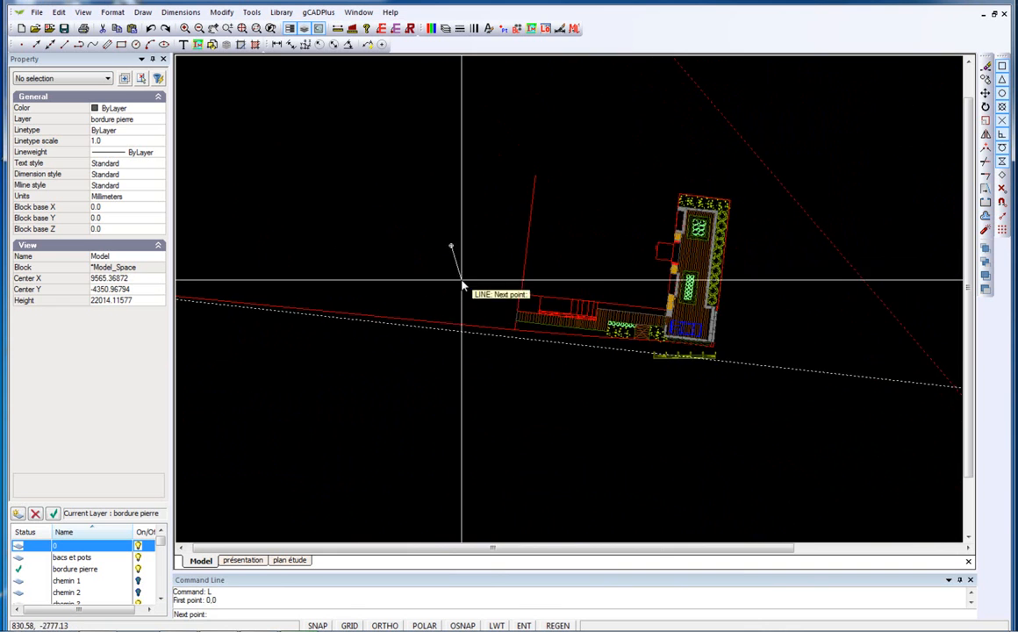
{"action": "scroll", "coordinate": [448, 280], "scroll_direction": "down", "scroll_amount": 3}
{"action": "scroll", "coordinate": [450, 269], "scroll_direction": "up", "scroll_amount": 5}
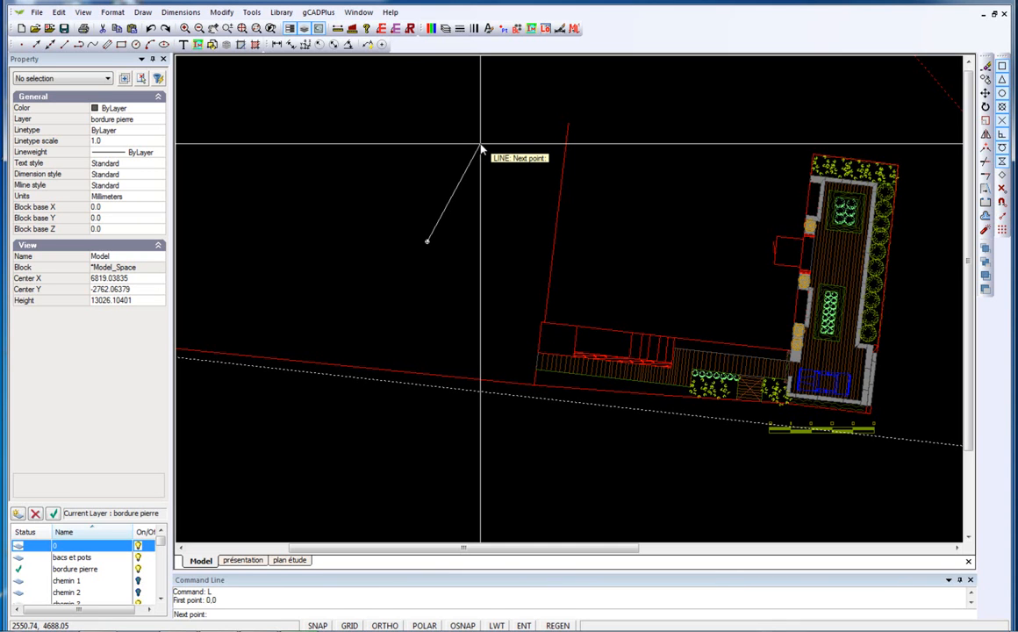
{"action": "key", "text": "Return"}
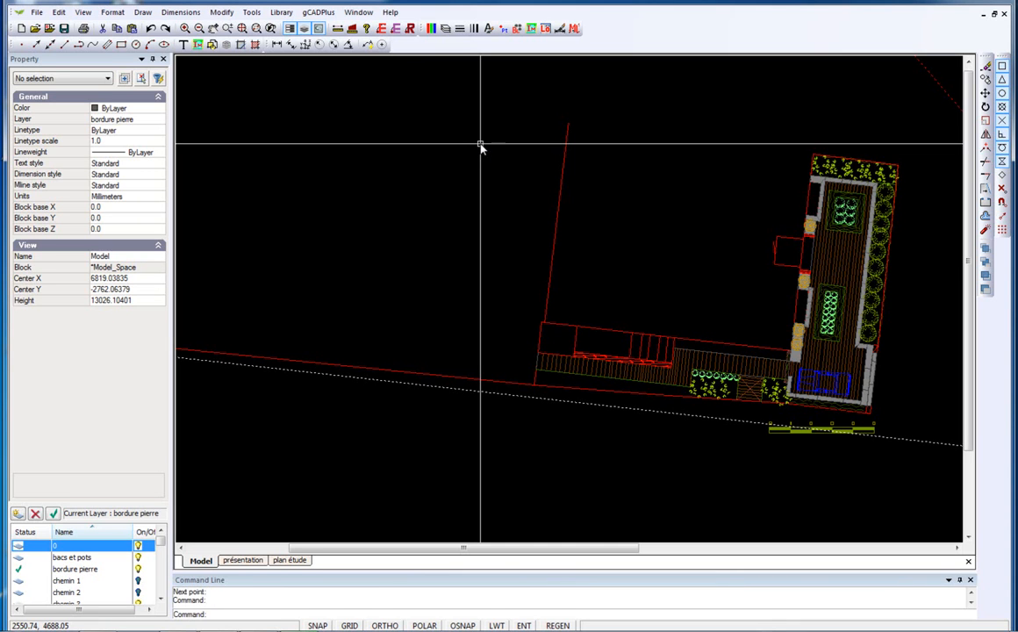
Create a new blank drawing.
{"action": "left_click", "coordinate": [22, 28]}
{"action": "left_click", "coordinate": [444, 426]}
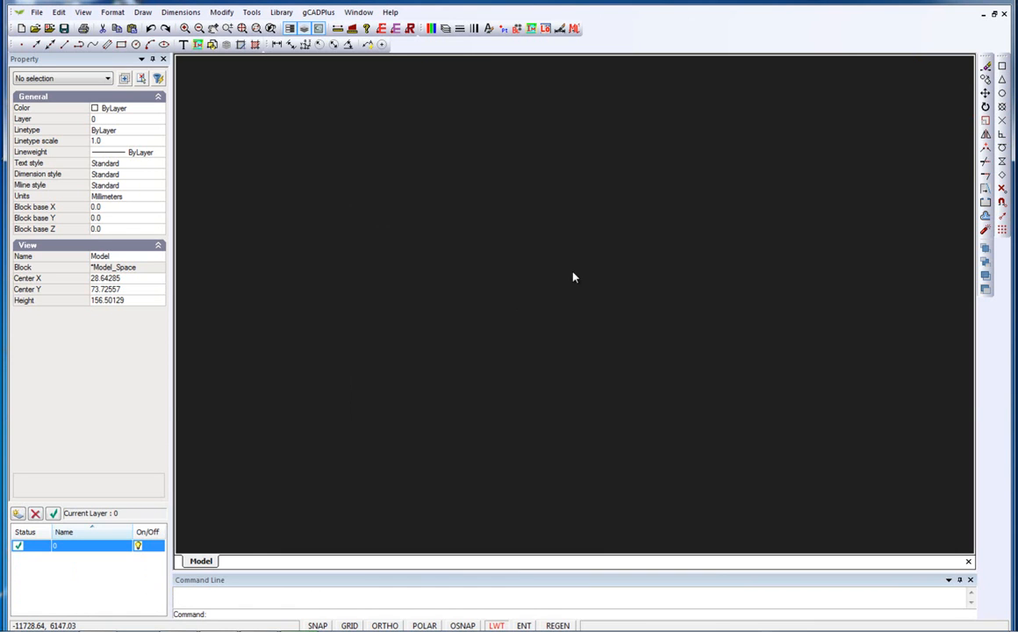
{"action": "right_click", "coordinate": [459, 375]}
{"action": "left_click", "coordinate": [505, 383]}
Draw two connected line segments forming an inverted V in the middle of the blank drawing.
{"action": "type", "text": "l"}
{"action": "key", "text": "Return"}
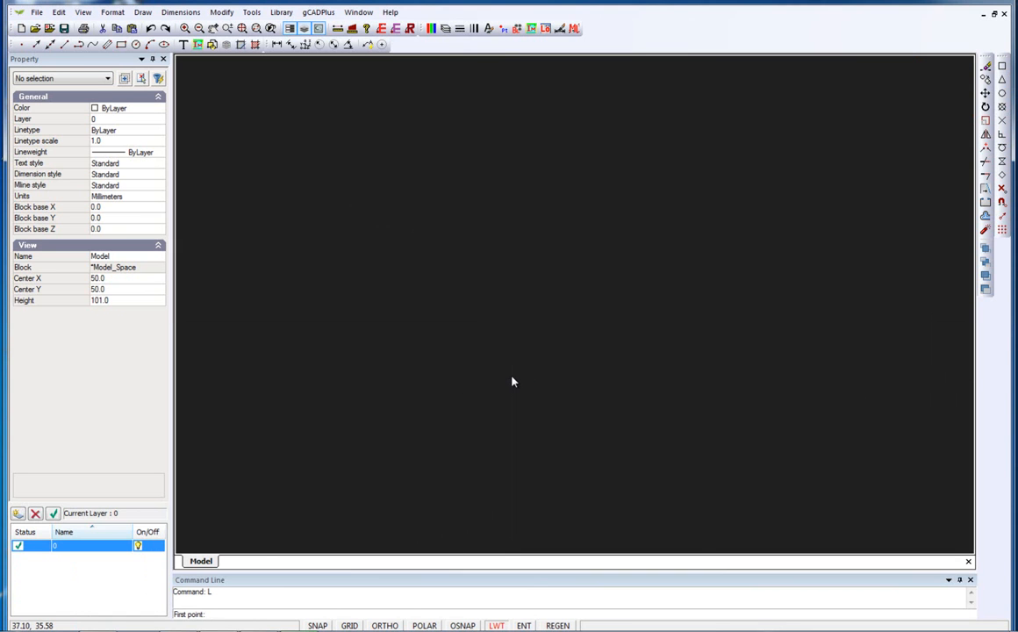
{"action": "left_click", "coordinate": [464, 361]}
{"action": "left_click", "coordinate": [625, 215]}
{"action": "left_click", "coordinate": [749, 312]}
{"action": "right_click", "coordinate": [700, 362]}
{"action": "left_click", "coordinate": [738, 369]}
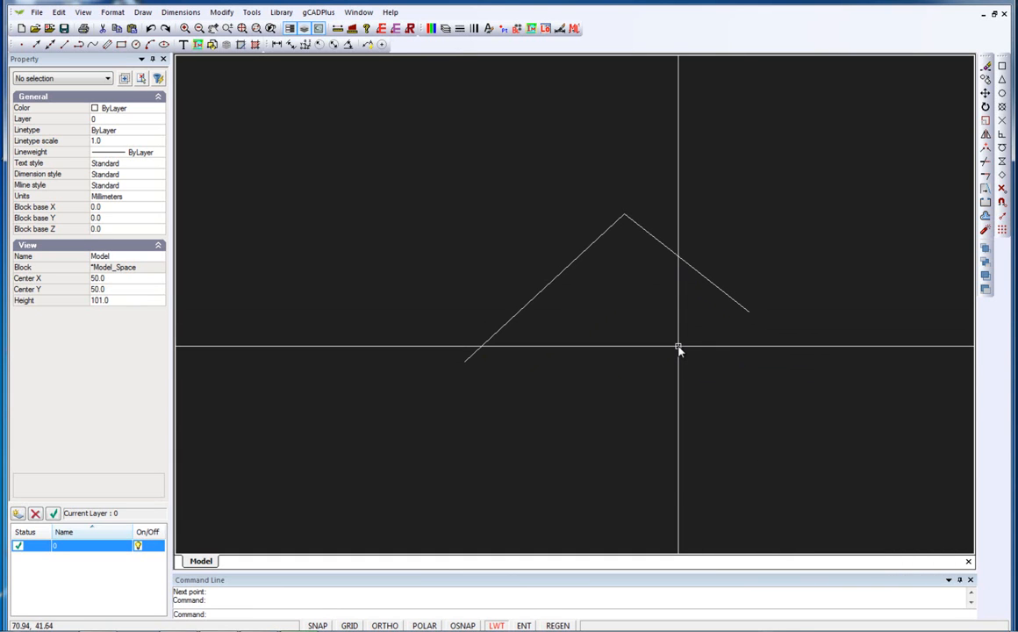